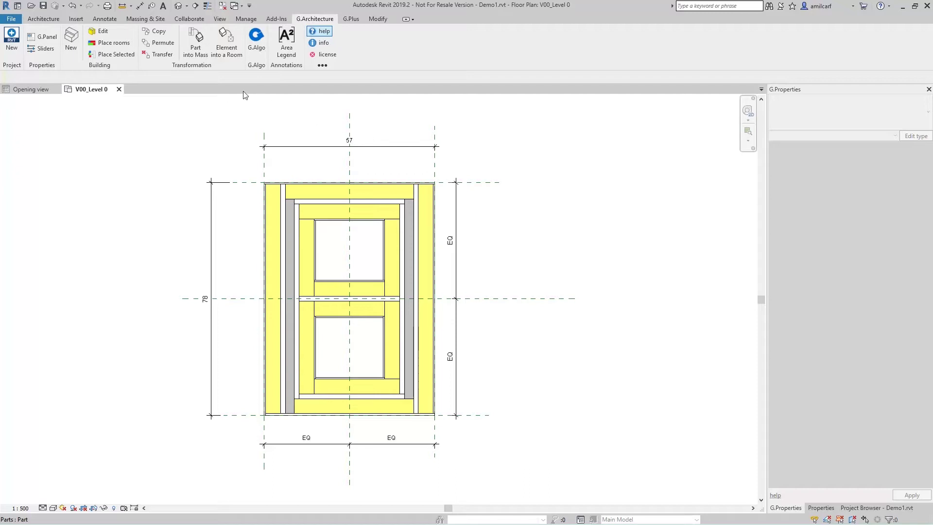
Set up room placement for the Office rooms of Department A, sorting by Department and Name.
left_click(108, 43)
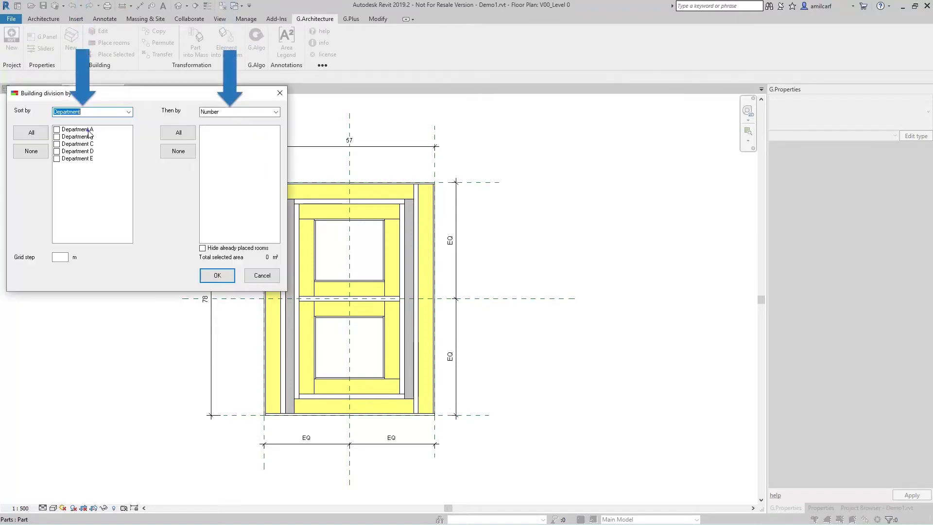
left_click(89, 130)
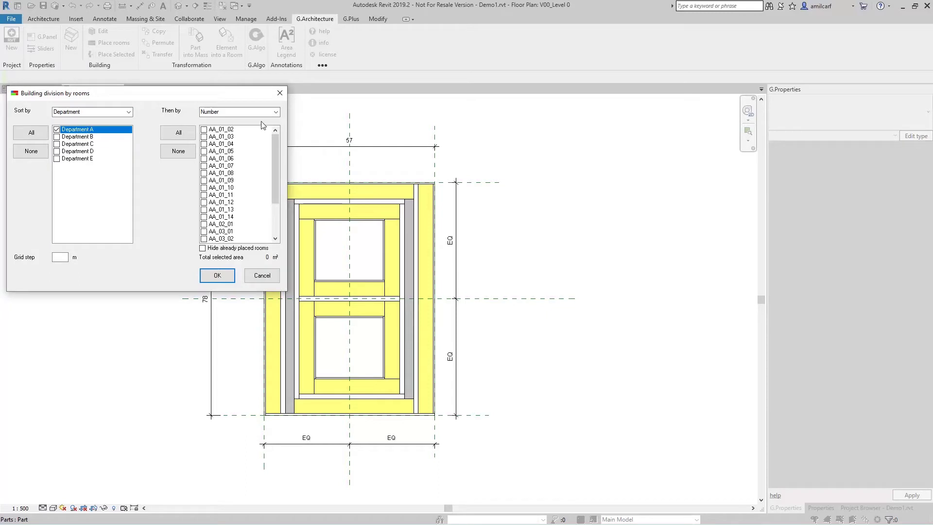
left_click(276, 112)
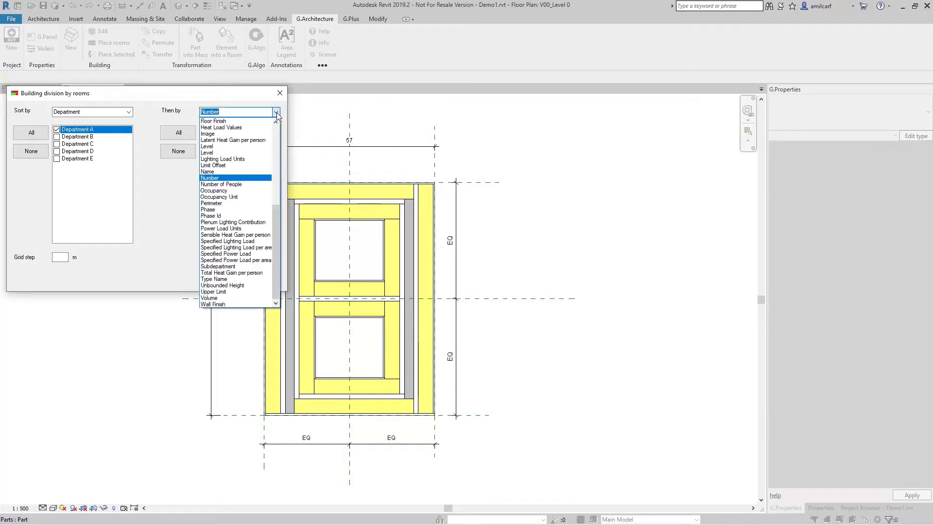
left_click(236, 171)
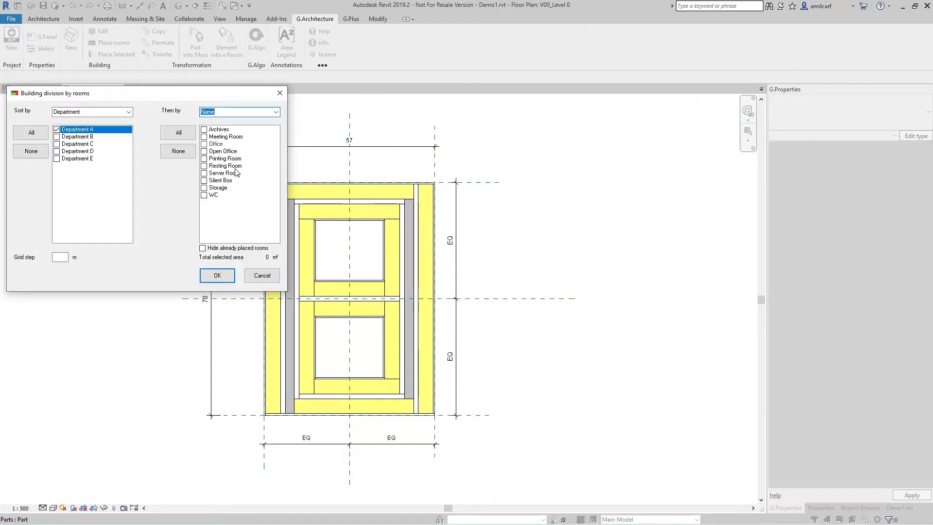
left_click(204, 145)
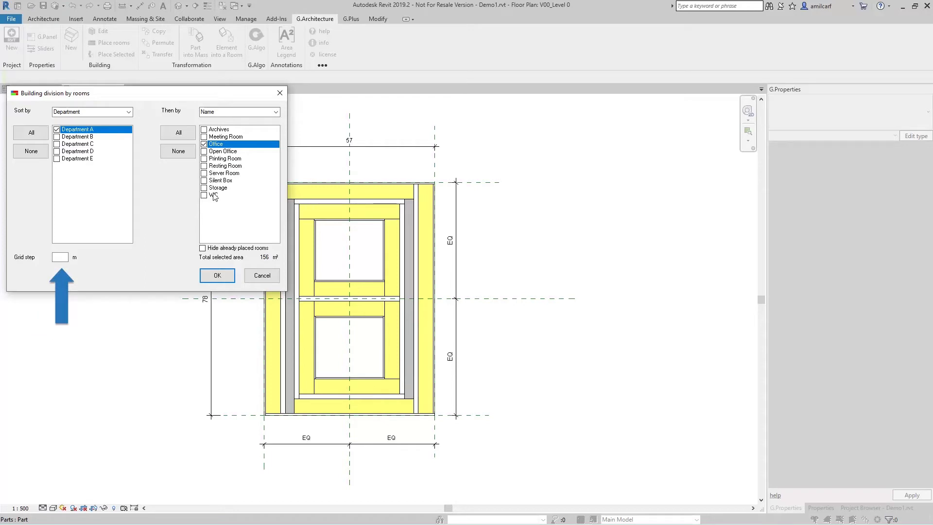
left_click(217, 276)
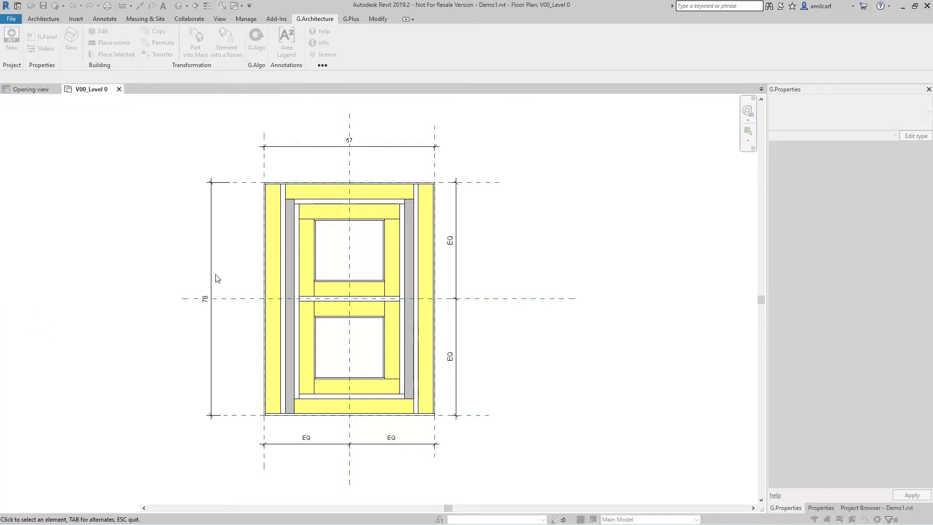
Divide the inner ring's upper horizontal part into the chosen rooms without scaling, from its lower-left to its lower-right corner.
left_click(329, 216)
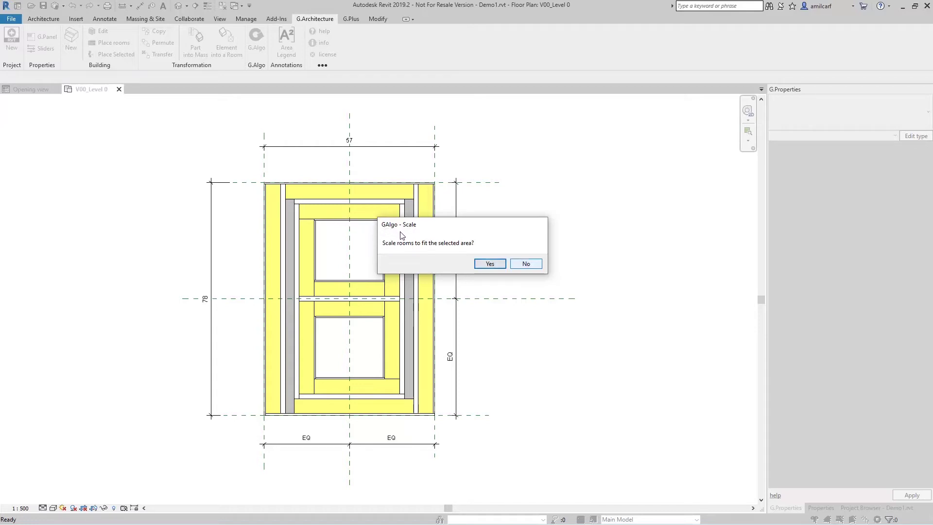
left_click(526, 263)
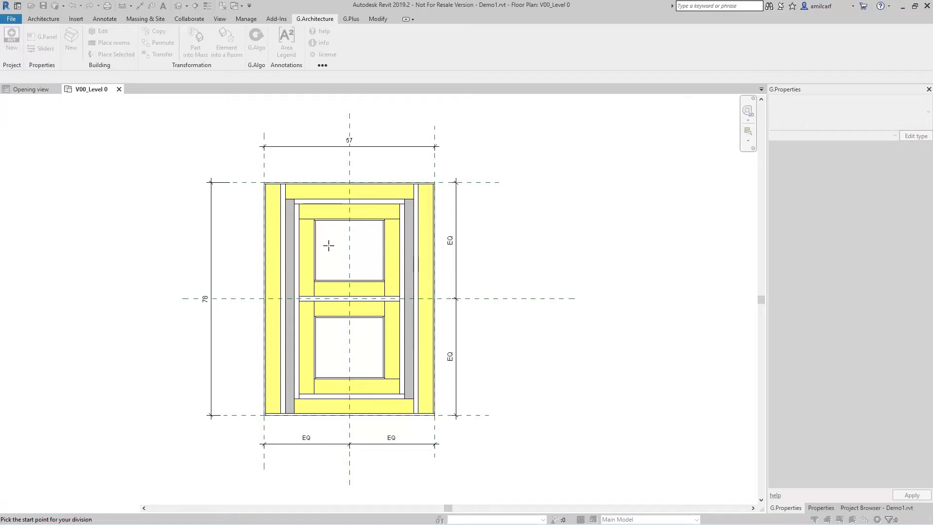
left_click(299, 218)
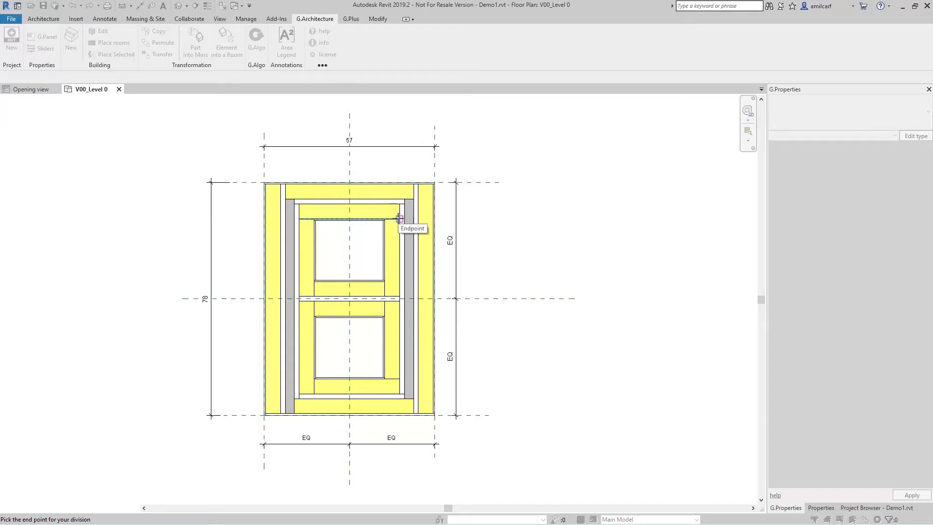
left_click(400, 219)
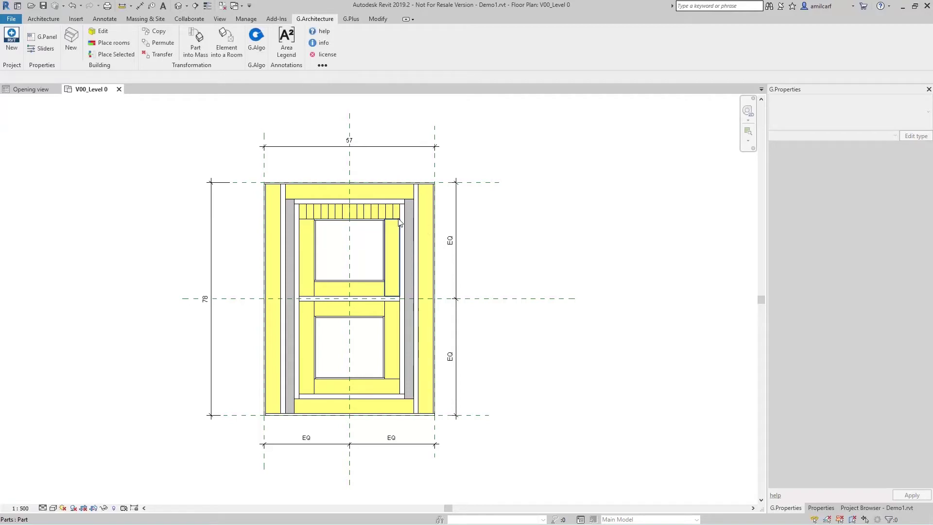
Re-place the row of office parts in the inner ring's bottom horizontal part, unscaled, from its lower-left to its lower-right corner.
left_click(303, 213)
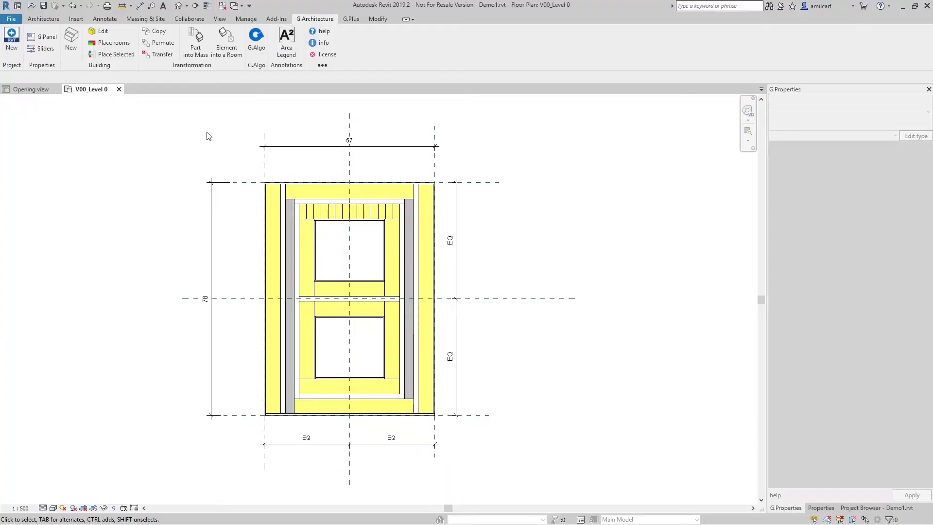
left_click(117, 57)
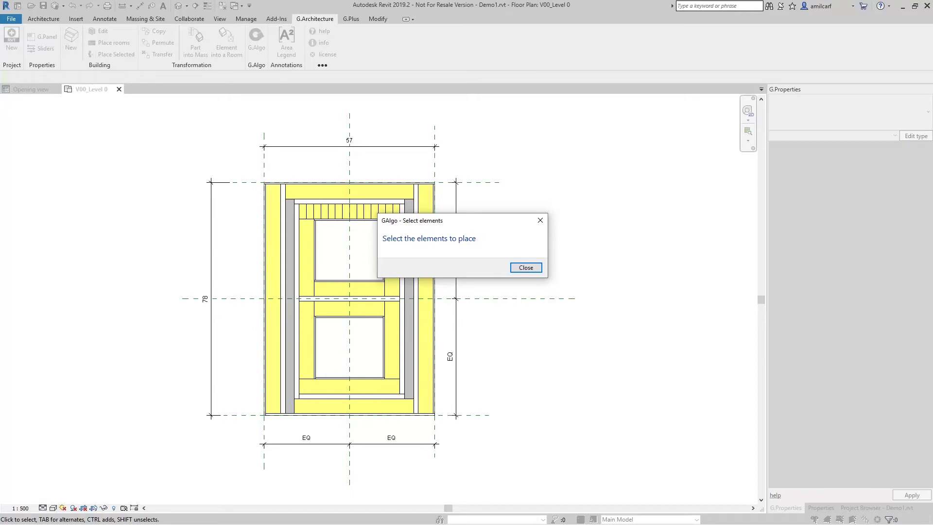
key("Return")
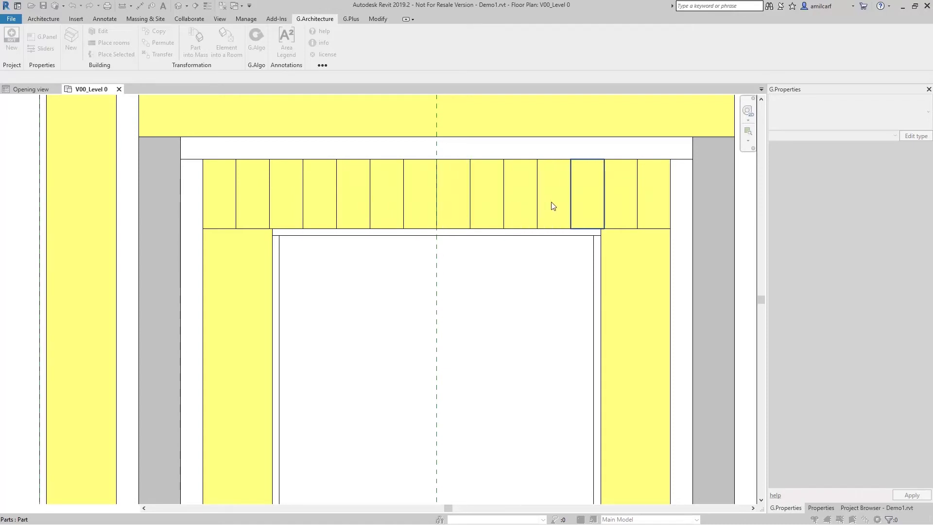
scroll(366, 251, "down", 5)
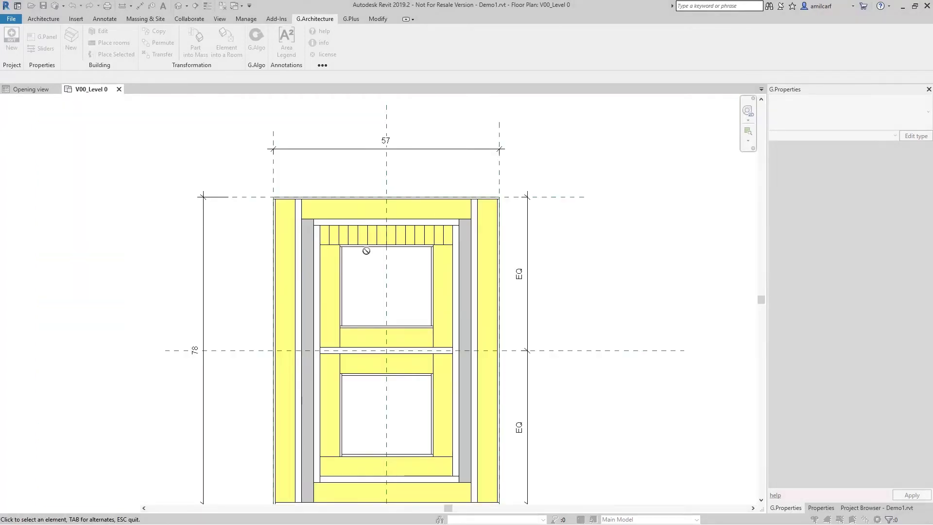
scroll(367, 251, "down", 2)
scroll(362, 419, "up", 4)
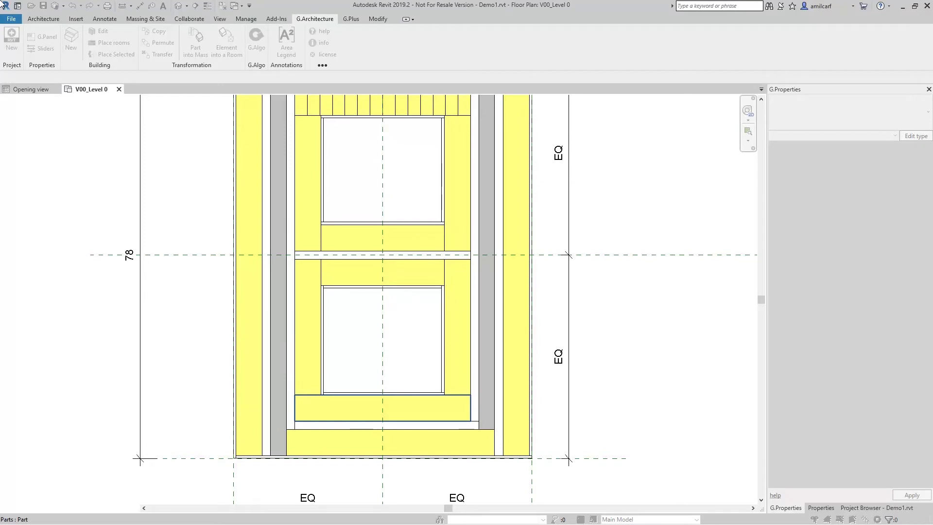
left_click(360, 414)
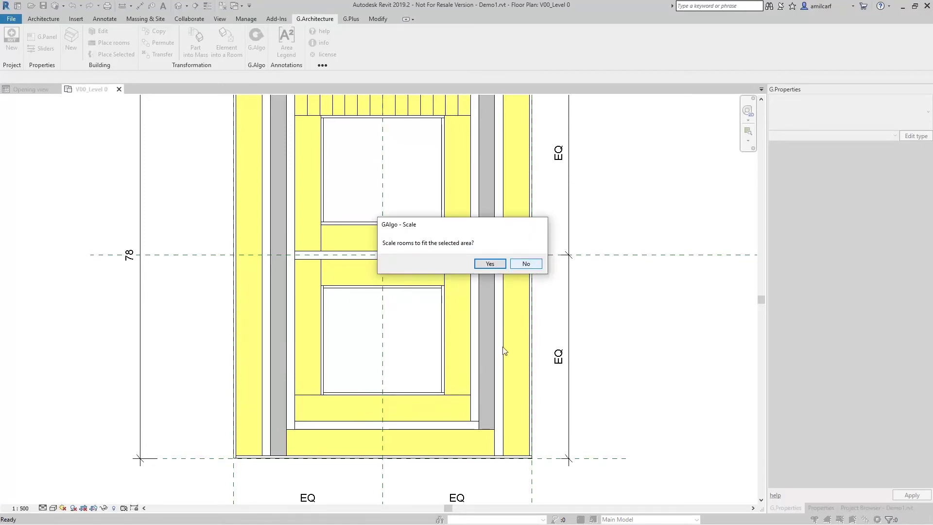
left_click(521, 267)
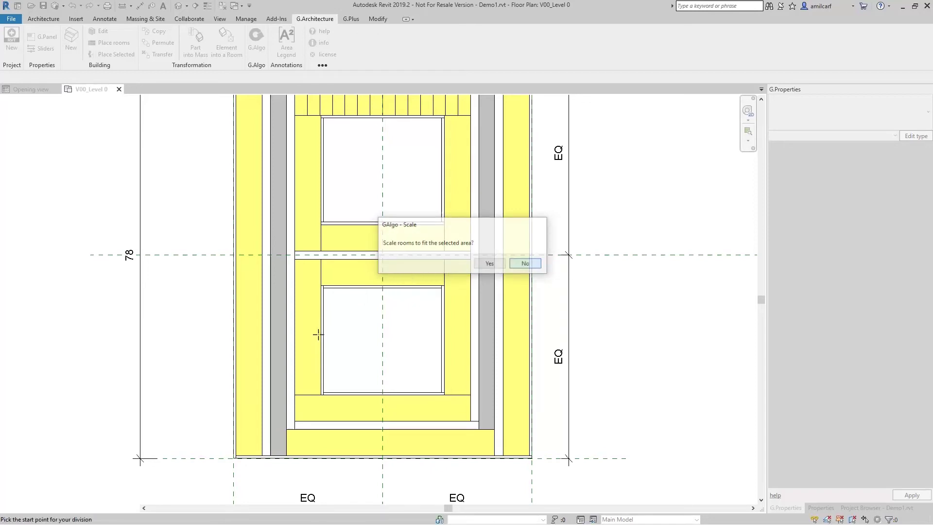
left_click(293, 421)
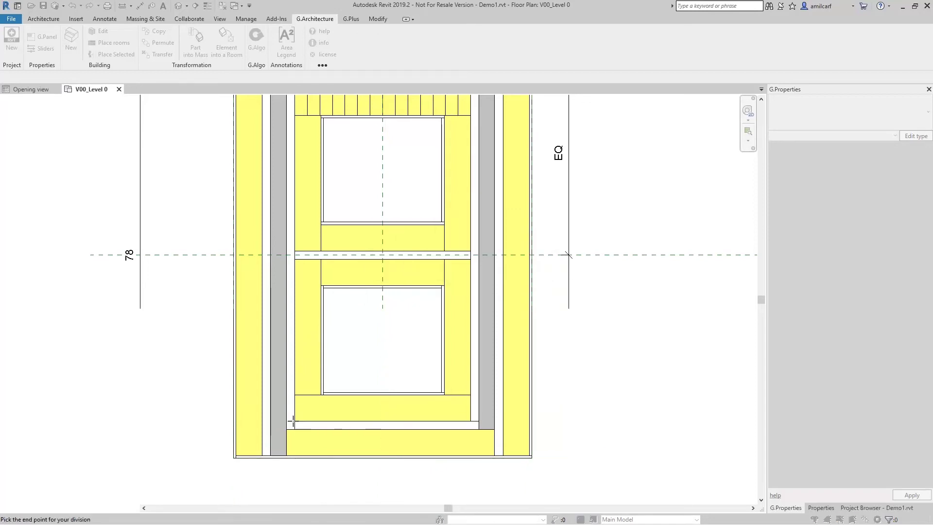
left_click(469, 421)
scroll(538, 385, "down", 2)
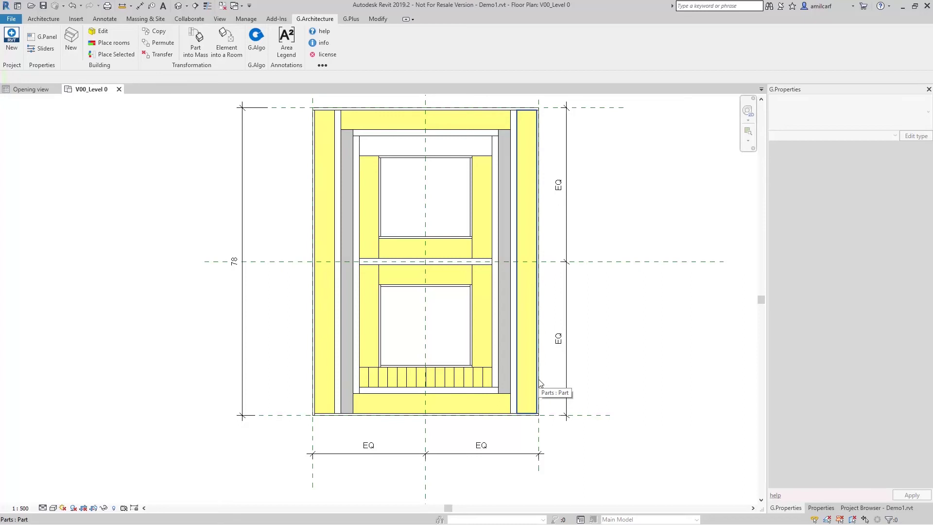
Convert the leftmost office part in the bottom row into a mass, delete its source element, and move the mass left.
scroll(540, 382, "down", 1)
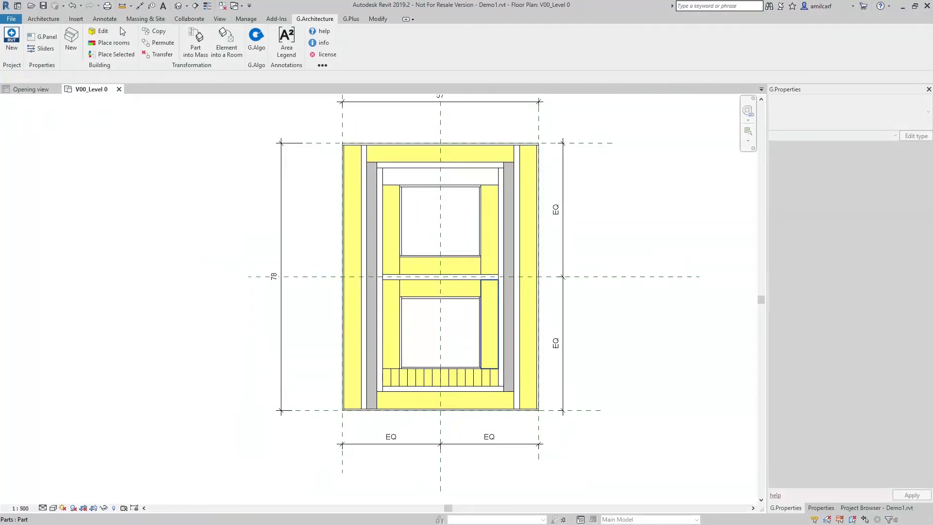
left_click(195, 44)
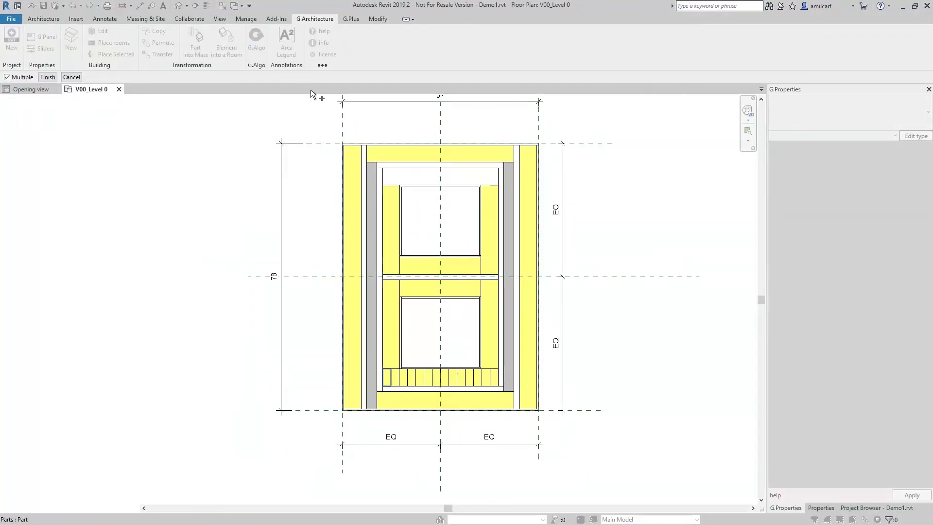
left_click(387, 378)
left_click(47, 77)
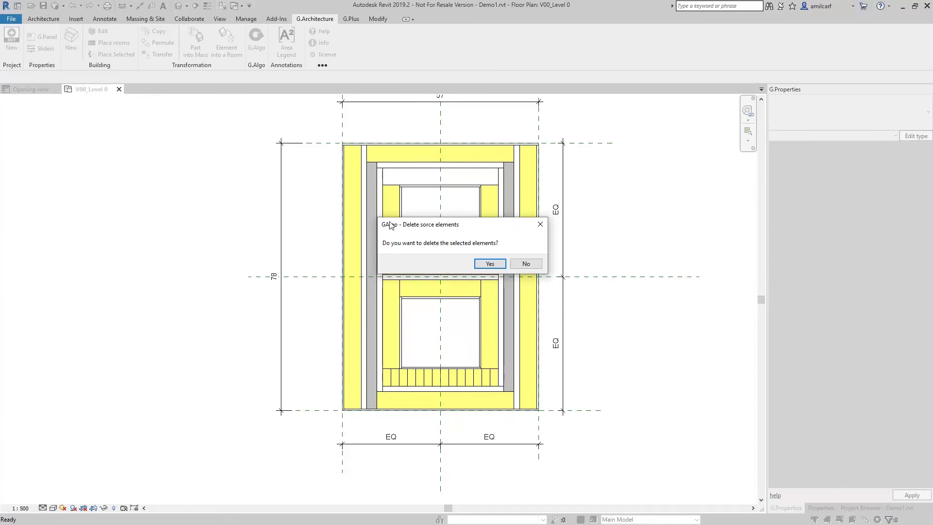
left_click(490, 264)
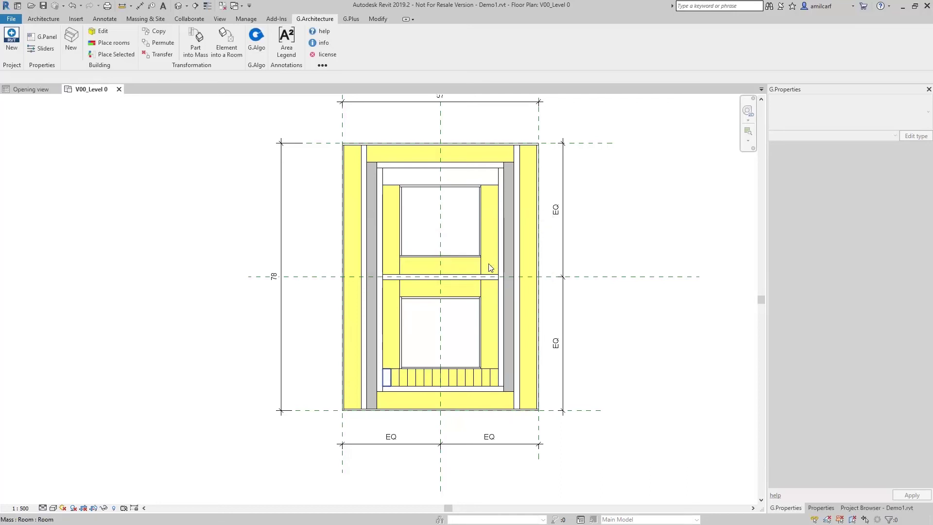
left_click(386, 380)
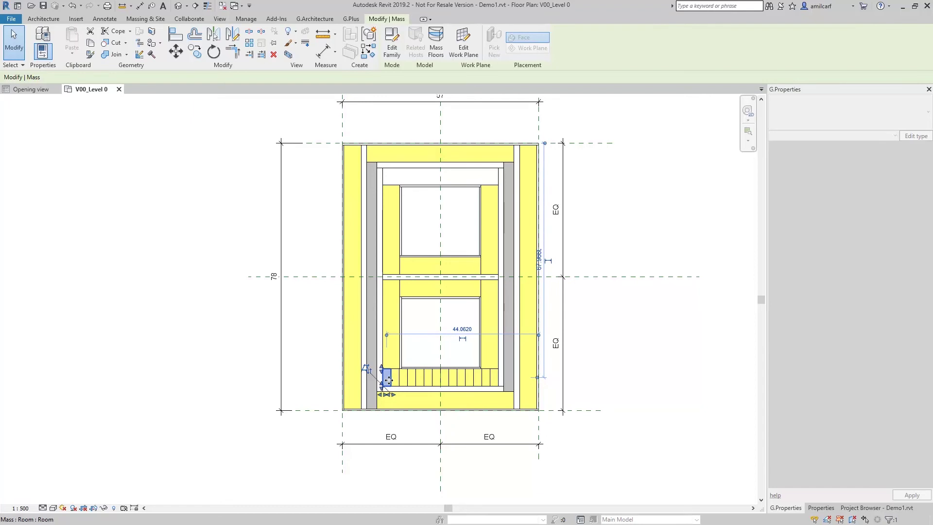
left_click_drag(389, 380, 298, 384)
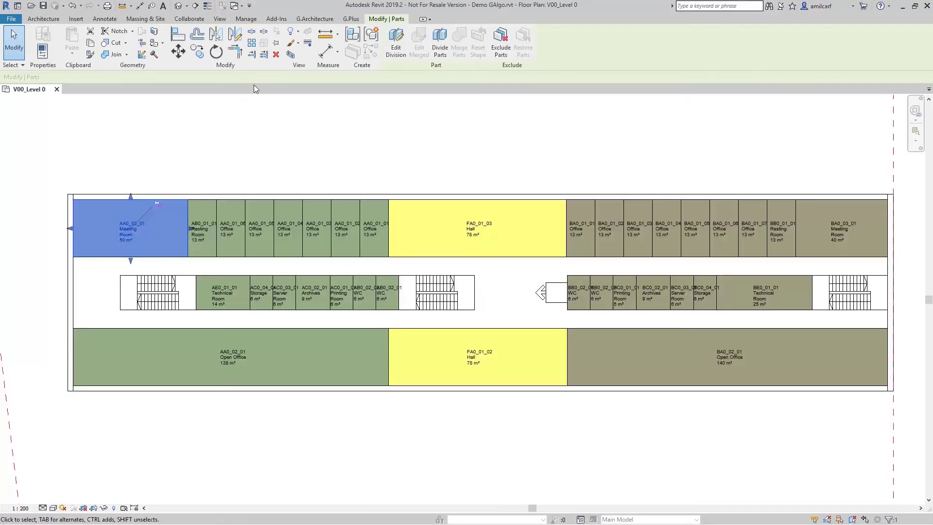
Try to delete the AA0_03_01 Meeting Room part, accepting the deletion of the affected parts.
left_click(276, 56)
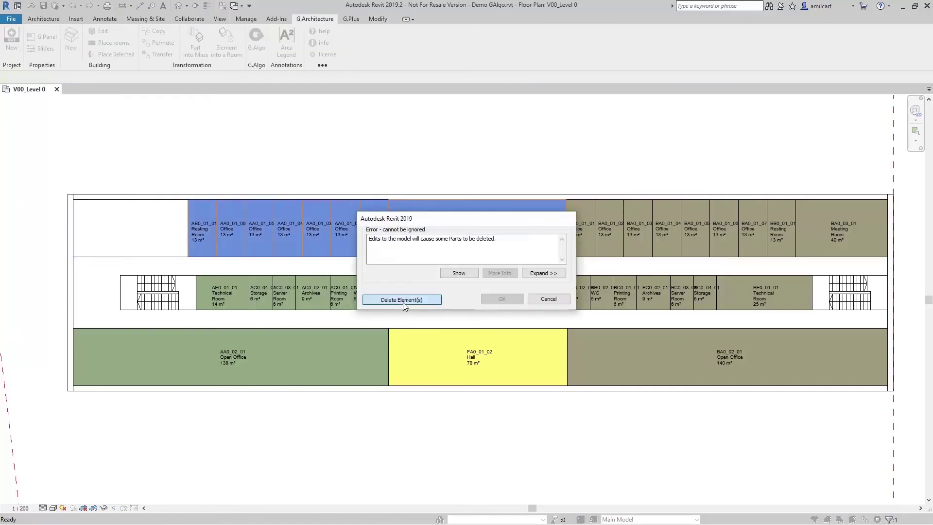
left_click(402, 300)
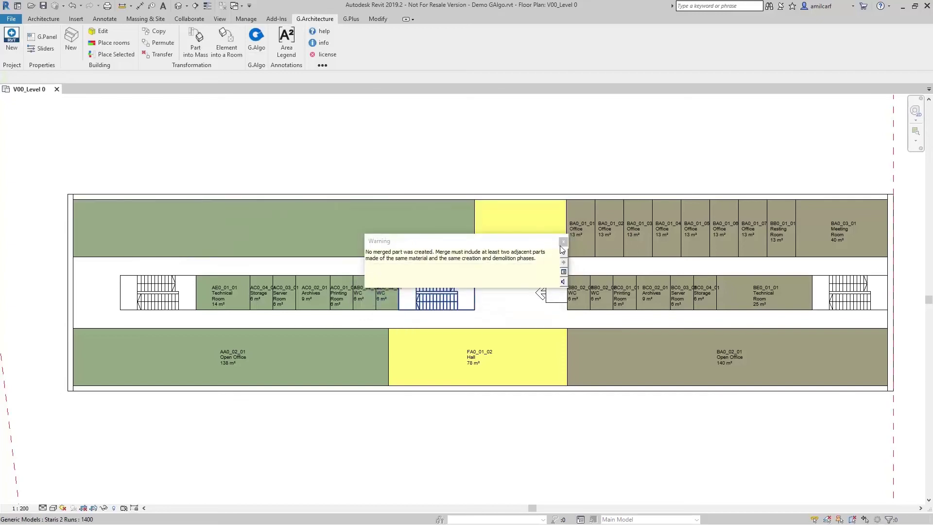
left_click(564, 242)
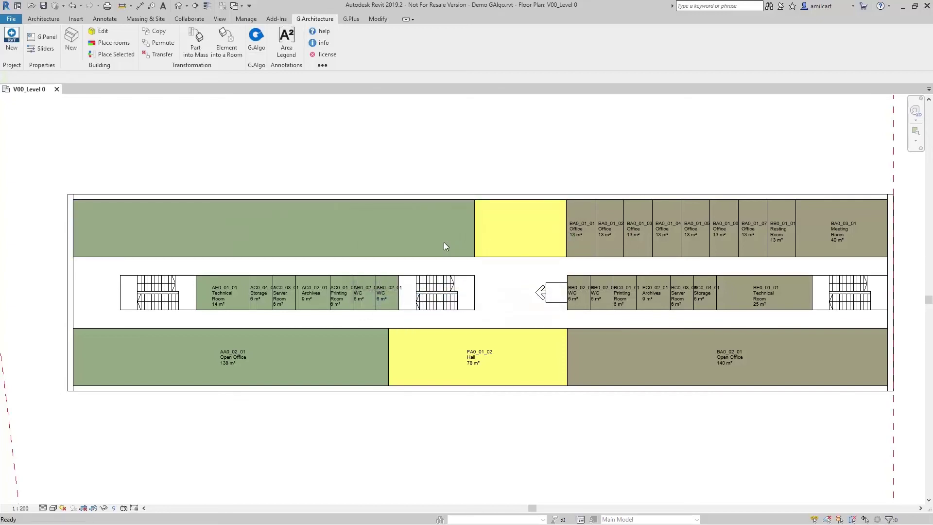
Exclude the AA0_03_01 Meeting Room part from the floor plan and restore it.
left_click(153, 238)
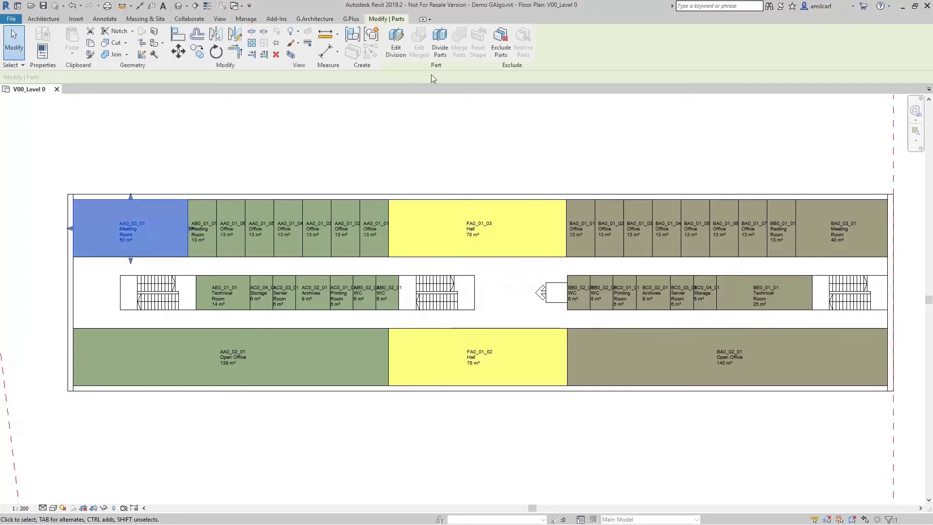
left_click(500, 51)
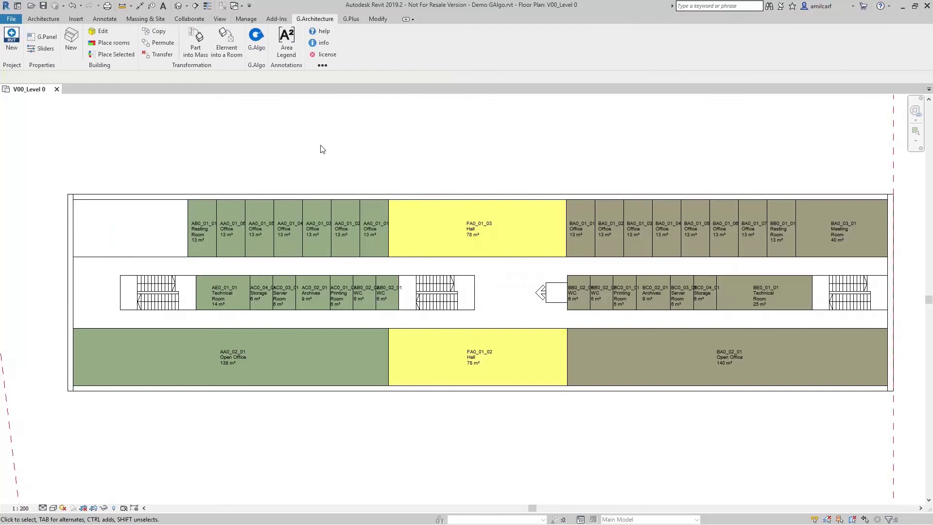
left_click(169, 229)
left_click(520, 43)
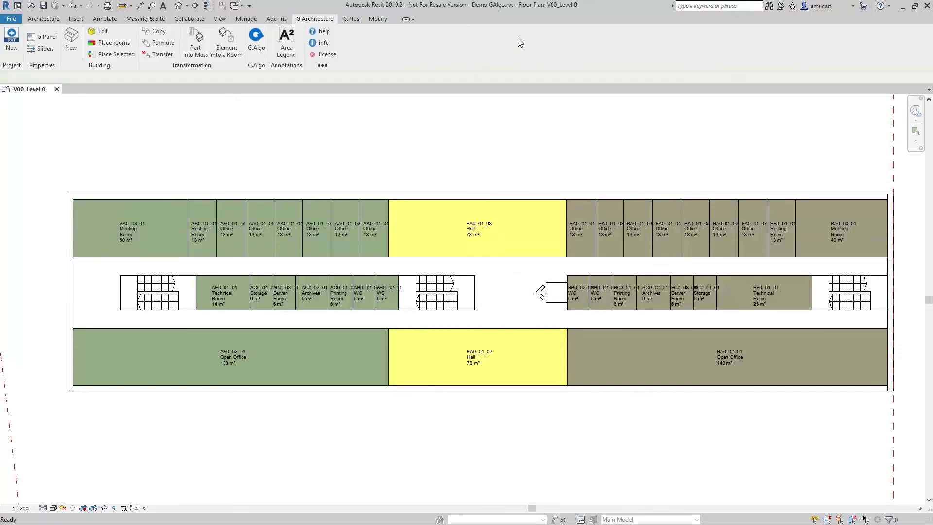